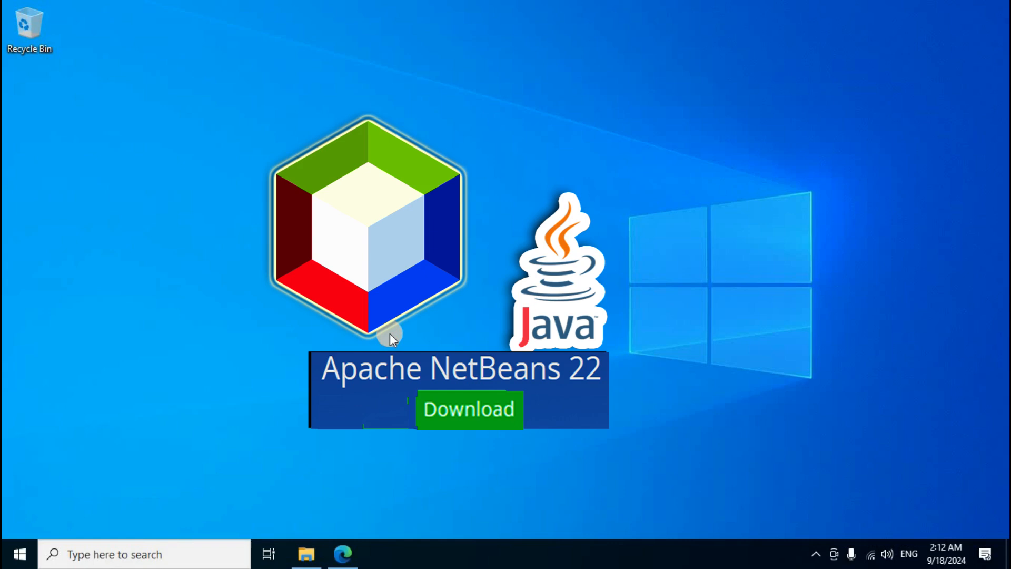
Switch to the Edge browser and search Google for "netbeans download"
{"action": "left_click", "coordinate": [349, 550]}
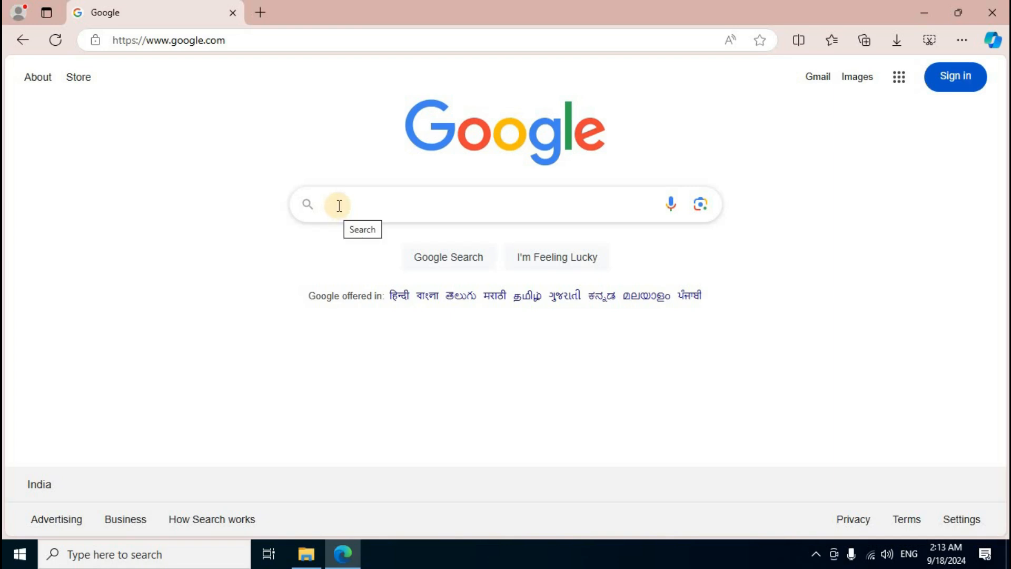
{"action": "left_click", "coordinate": [338, 207]}
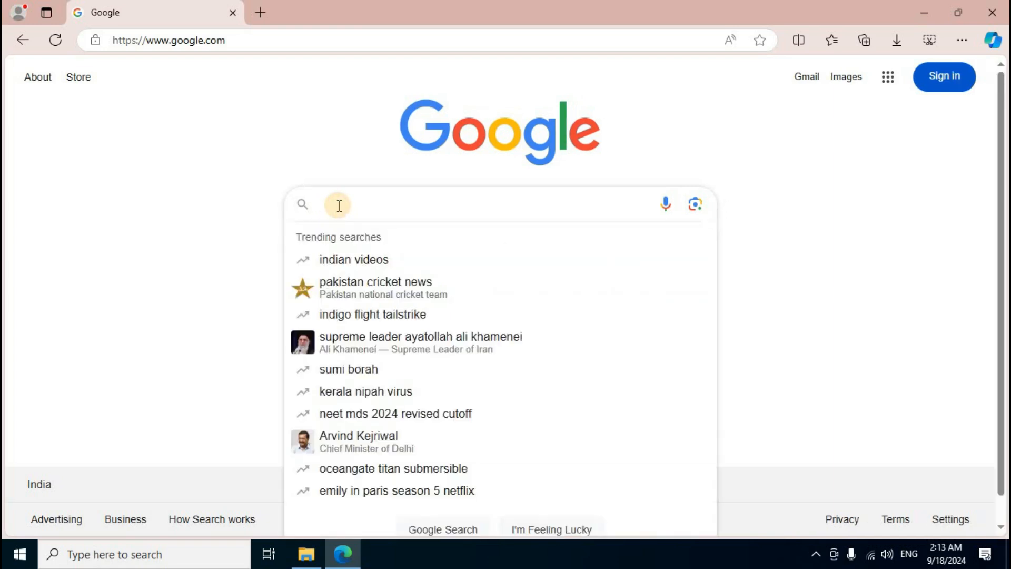
{"action": "type", "text": "netbeans download"}
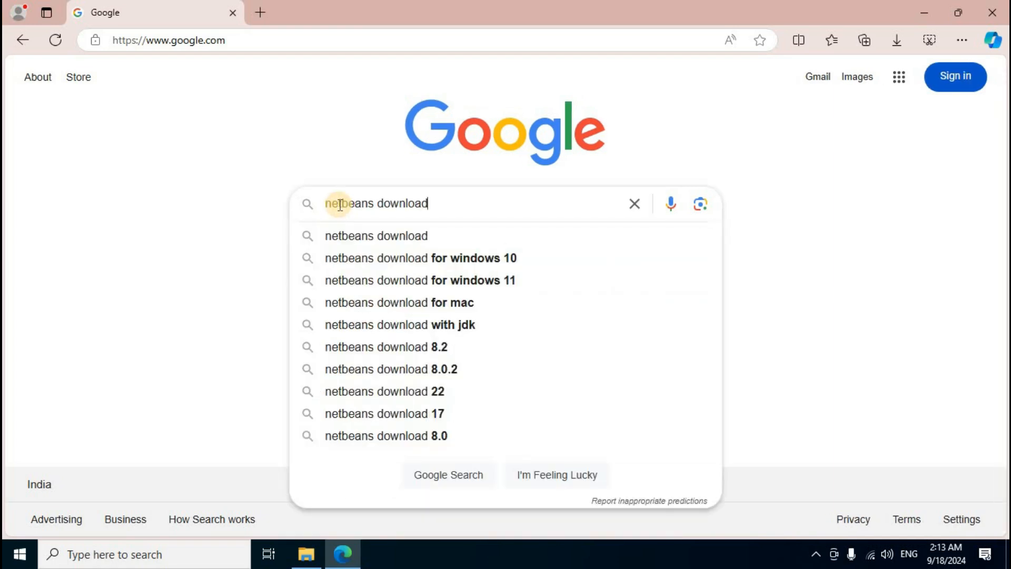
{"action": "key", "text": "Return"}
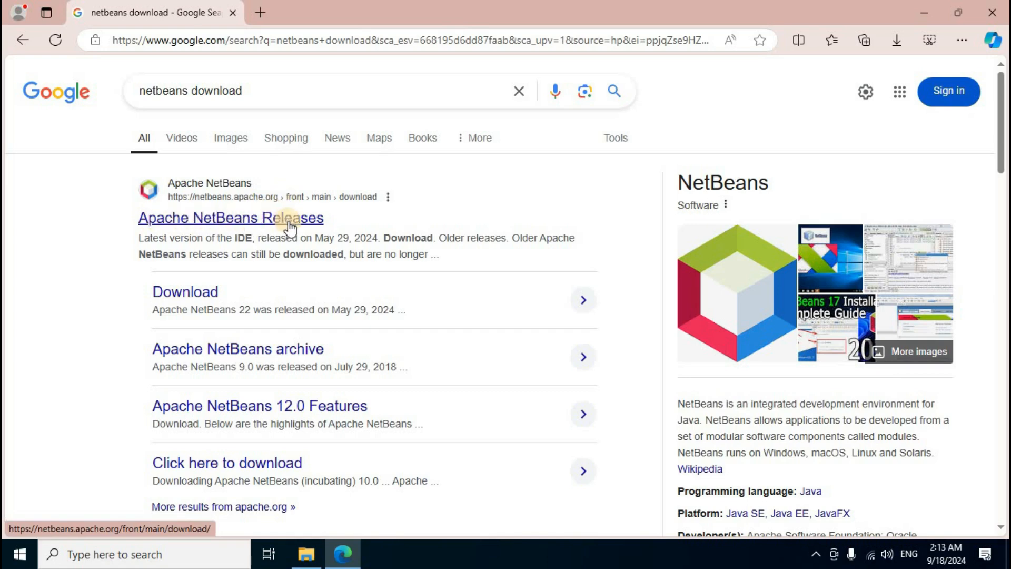
Download the Windows installer Apache-NetBeans-22-bin-windows-x64.exe from the official Apache NetBeans releases page, using the suggested mirror
{"action": "left_click", "coordinate": [238, 227]}
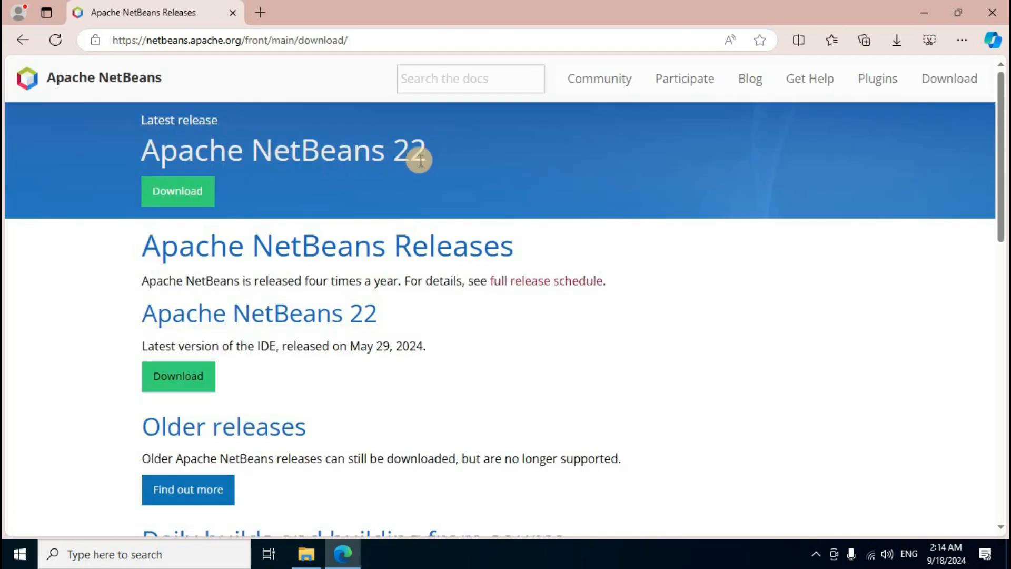
{"action": "left_click", "coordinate": [202, 204]}
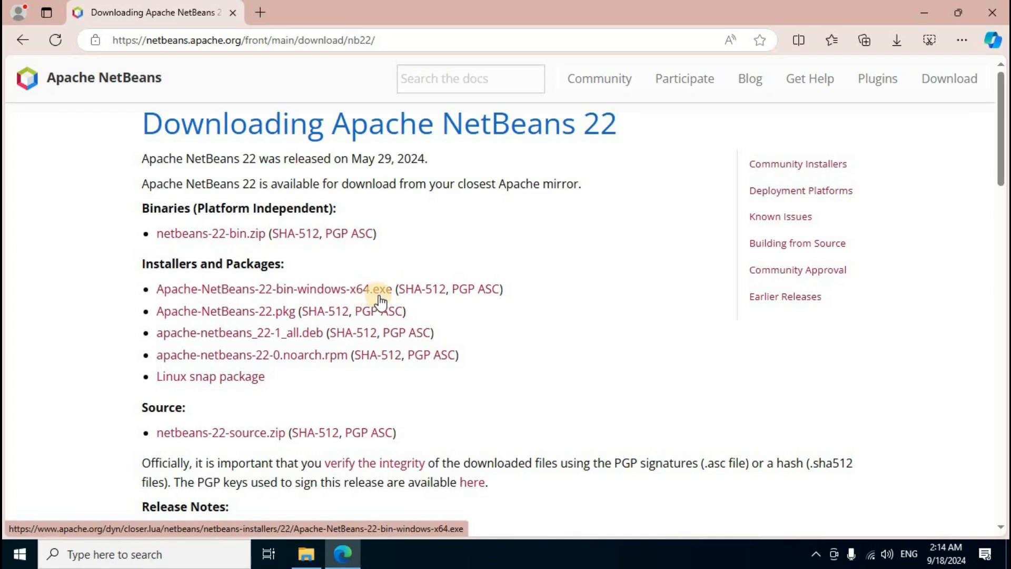
{"action": "left_click", "coordinate": [323, 299]}
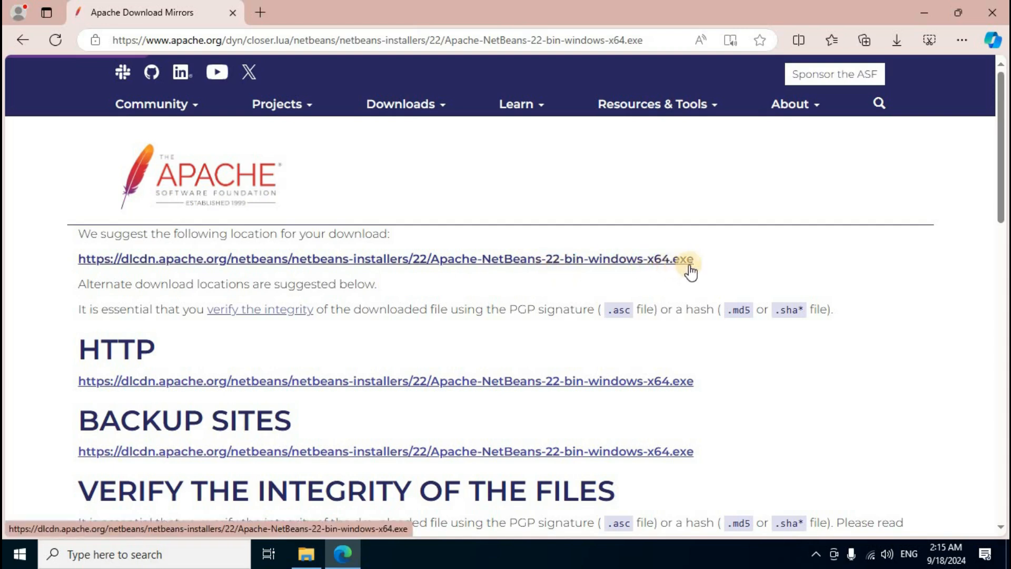
{"action": "left_click", "coordinate": [449, 261]}
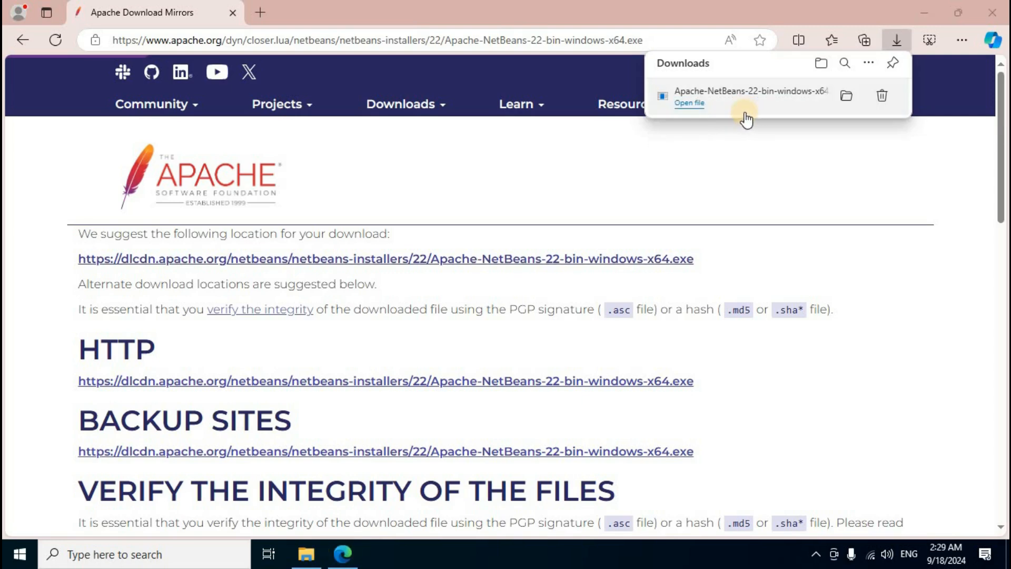
Run the downloaded Apache-NetBeans-22-bin-windows-x64 installer from the Downloads folder in File Explorer and minimize the windows behind it
{"action": "left_click", "coordinate": [930, 10]}
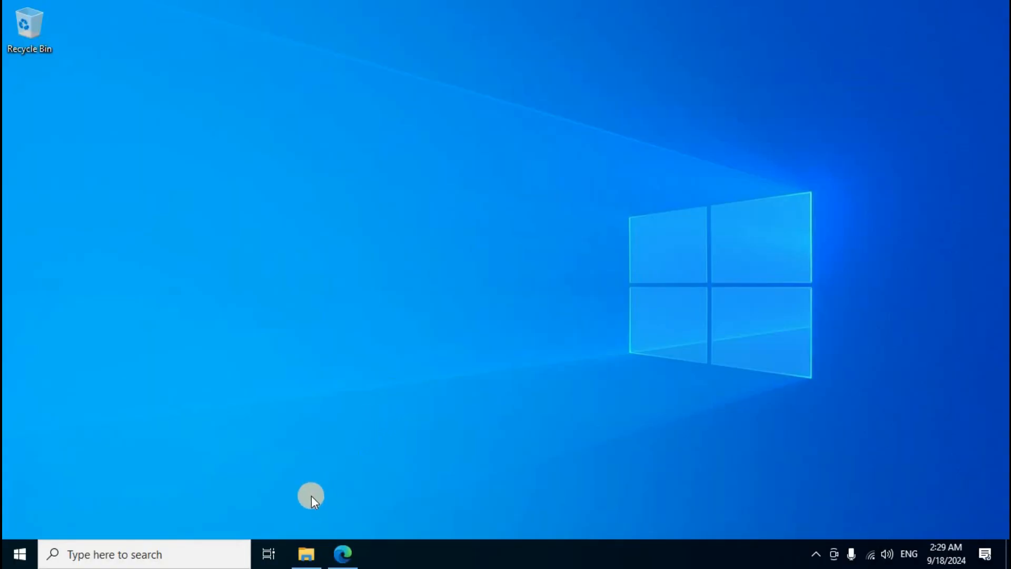
{"action": "left_click", "coordinate": [306, 552]}
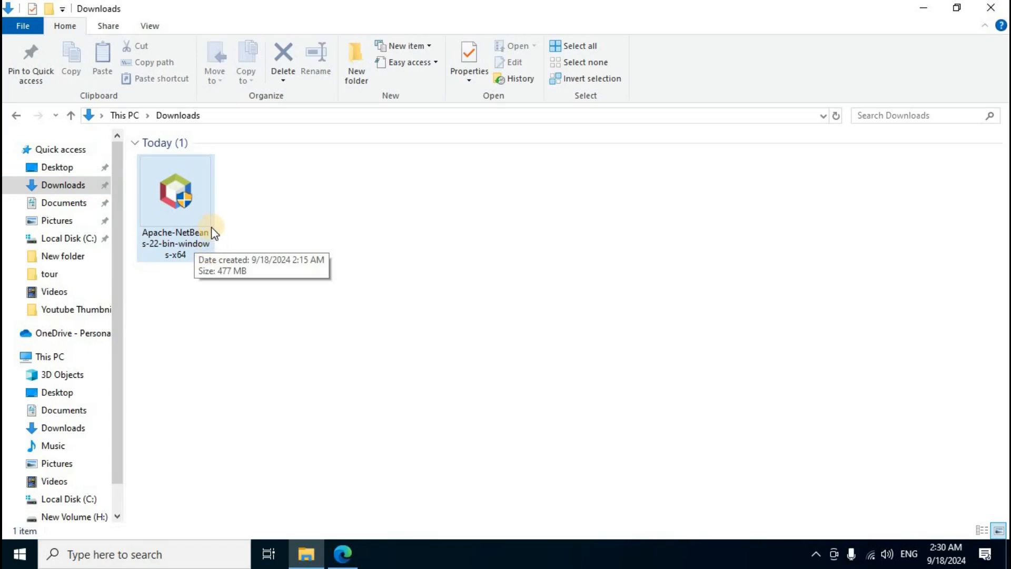
{"action": "right_click", "coordinate": [205, 214]}
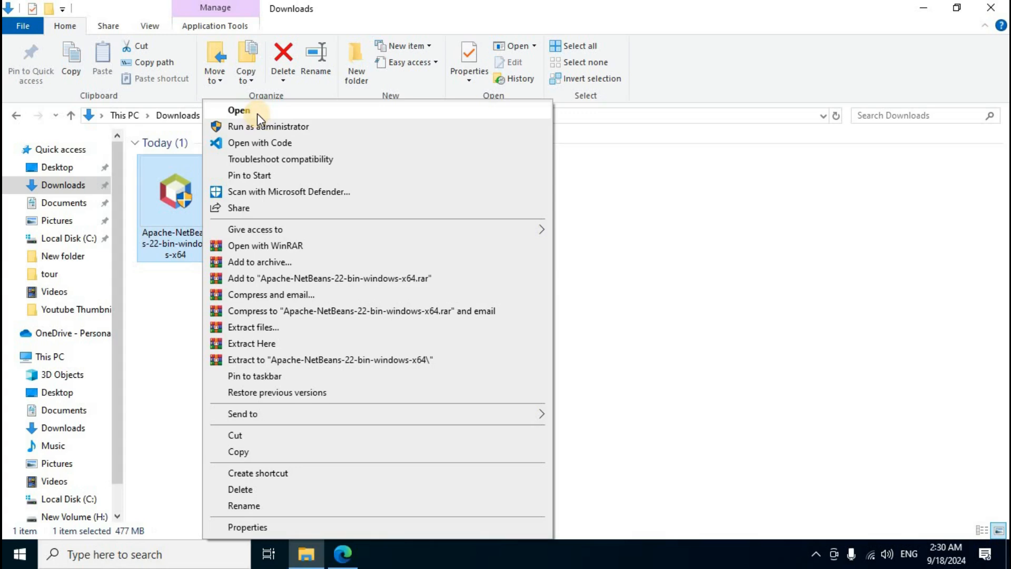
{"action": "left_click", "coordinate": [257, 113]}
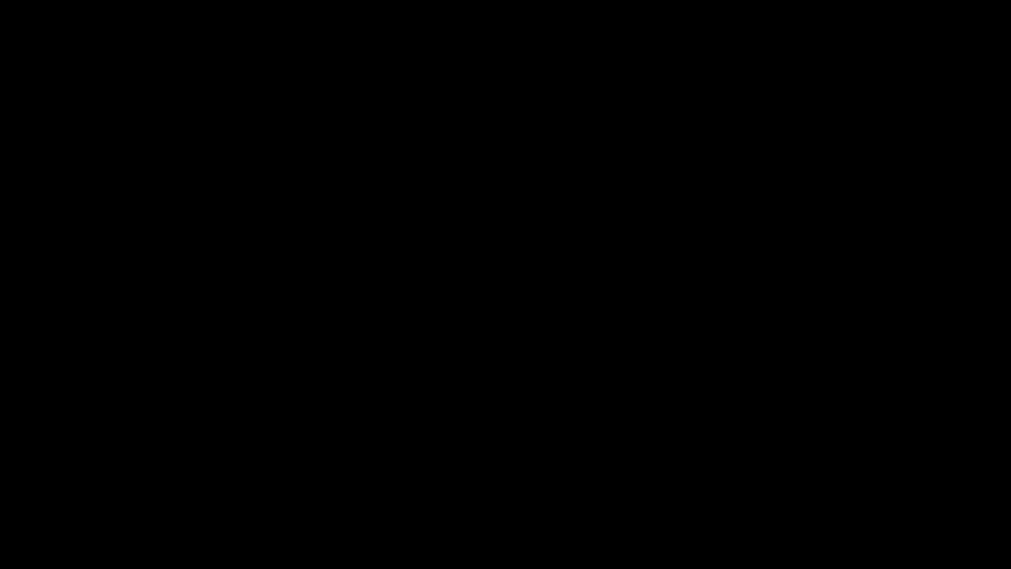
{"action": "left_click", "coordinate": [428, 378]}
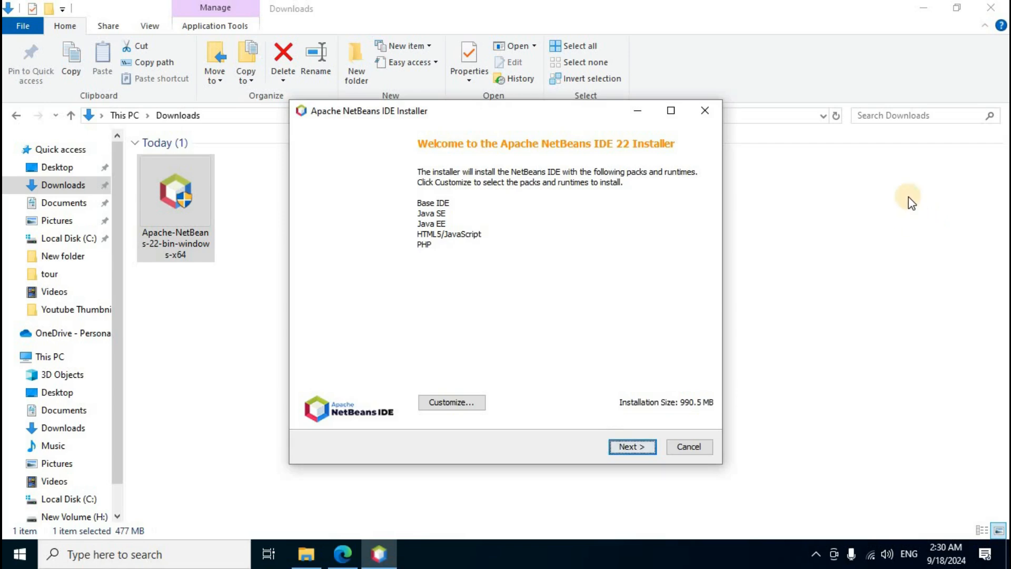
{"action": "left_click", "coordinate": [924, 10]}
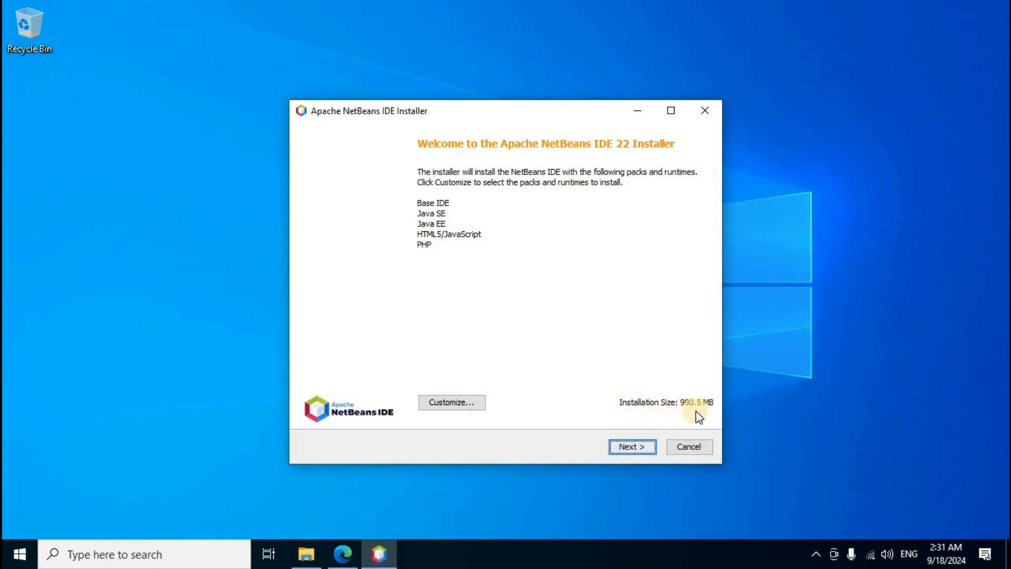
Proceed past the installer's welcome page and accept the terms of the license agreement
{"action": "left_click", "coordinate": [632, 447]}
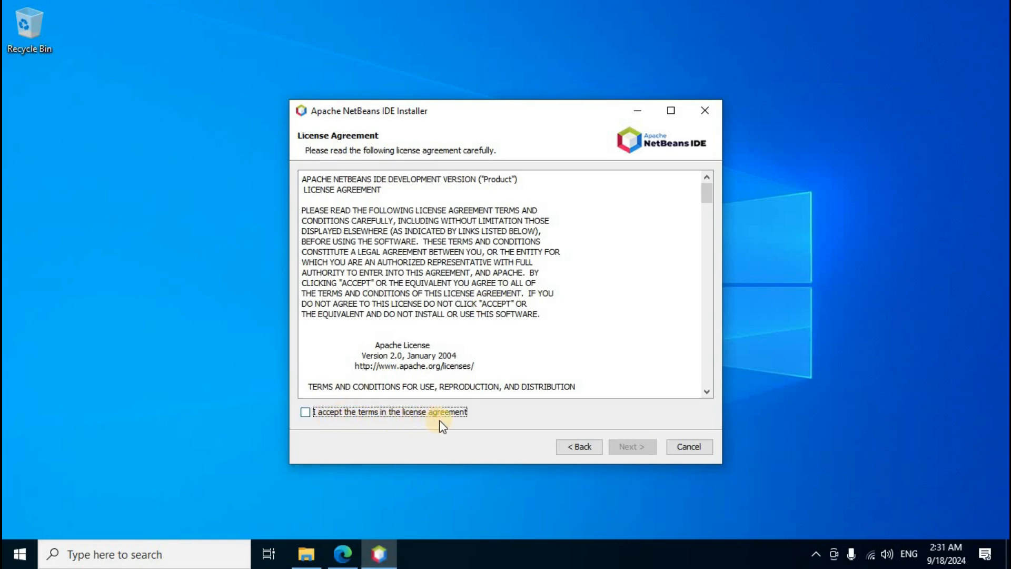
{"action": "left_click", "coordinate": [307, 416]}
{"action": "left_click", "coordinate": [632, 447]}
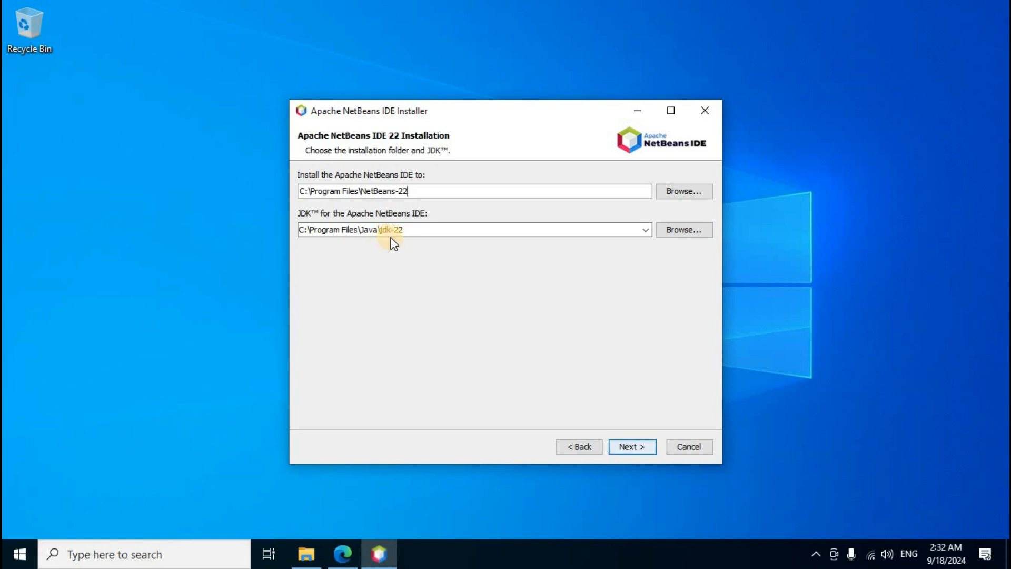
Install NetBeans to C:\Program Files\NetBeans-22 with the JDK at C:\Program Files\Java\jdk-22 and the update check enabled, and finish the setup
{"action": "left_click", "coordinate": [631, 449]}
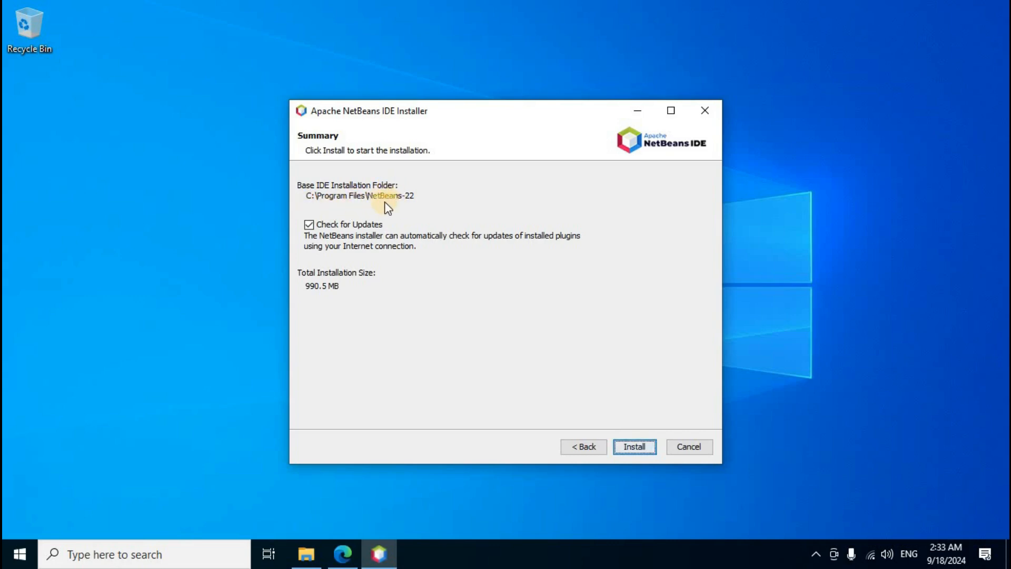
{"action": "left_click", "coordinate": [635, 447]}
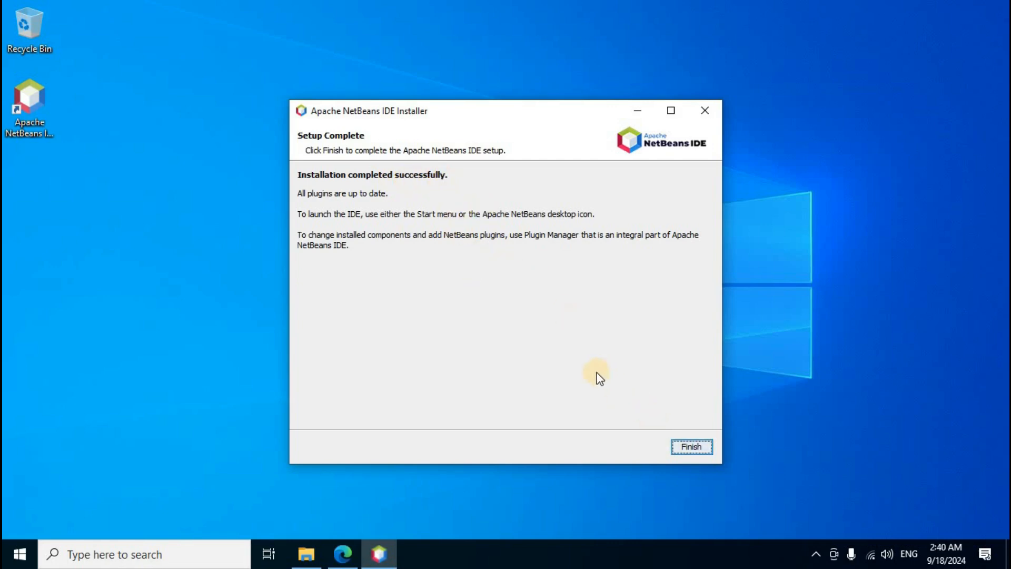
{"action": "left_click", "coordinate": [691, 447]}
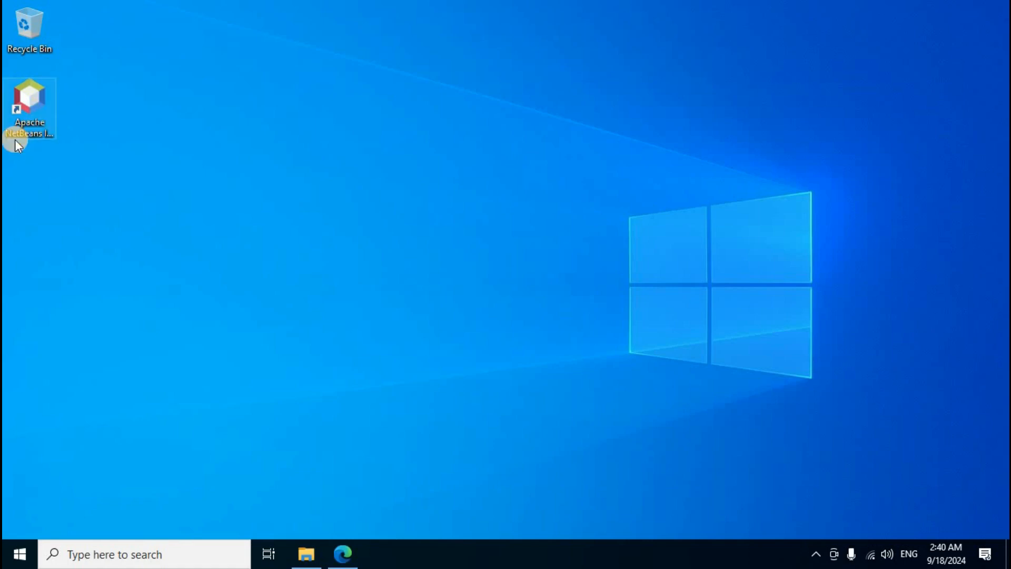
Launch Apache NetBeans IDE in a maximized window and start a new Java with Maven project of type Java Application
{"action": "double_click", "coordinate": [39, 109]}
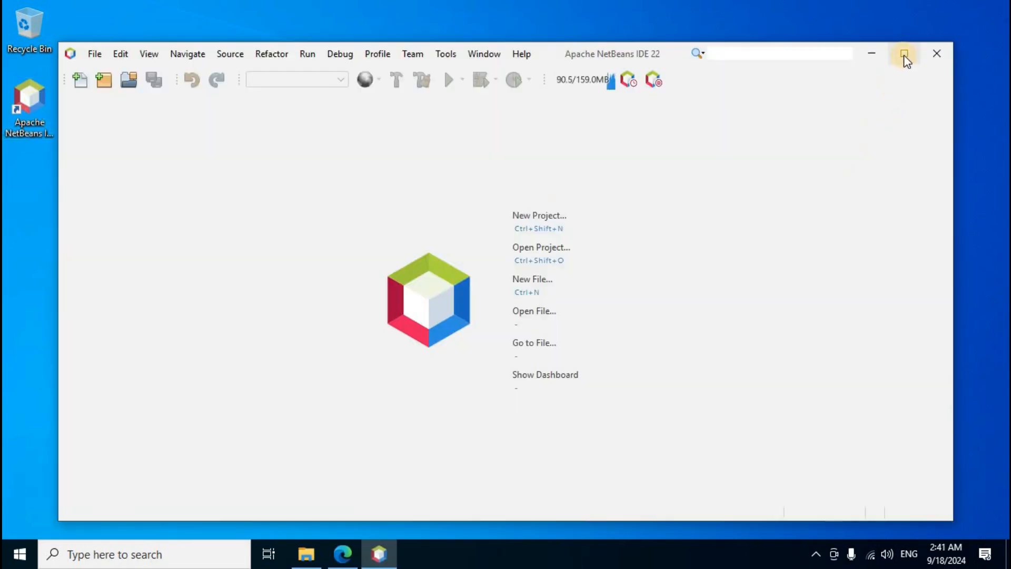
{"action": "left_click", "coordinate": [904, 54]}
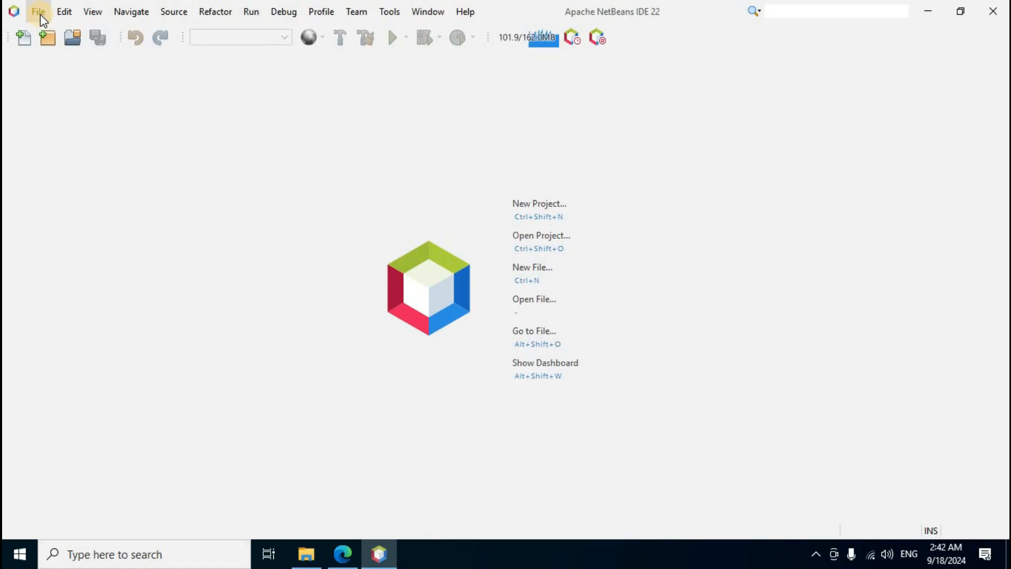
{"action": "left_click", "coordinate": [39, 13]}
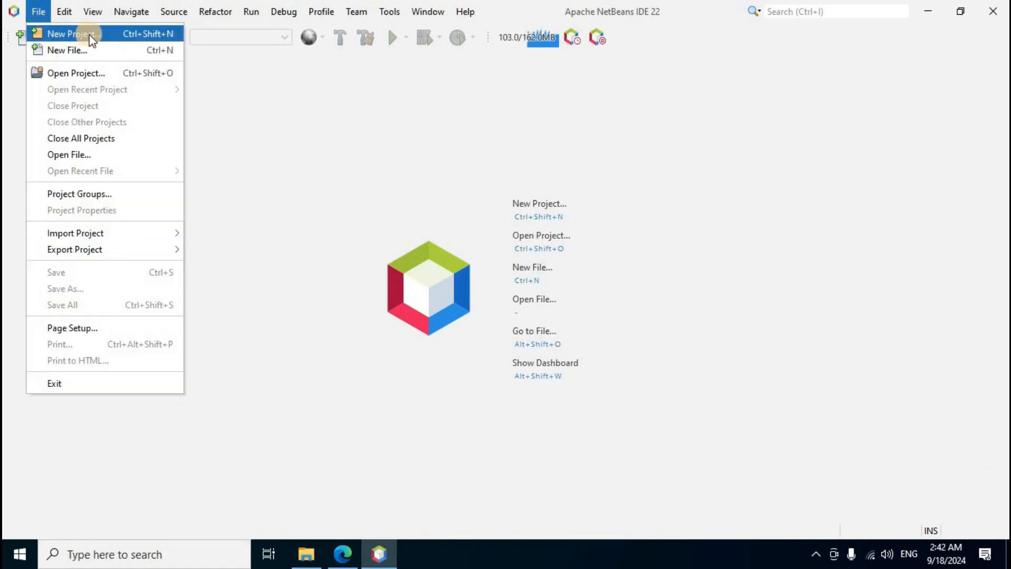
{"action": "left_click", "coordinate": [105, 36]}
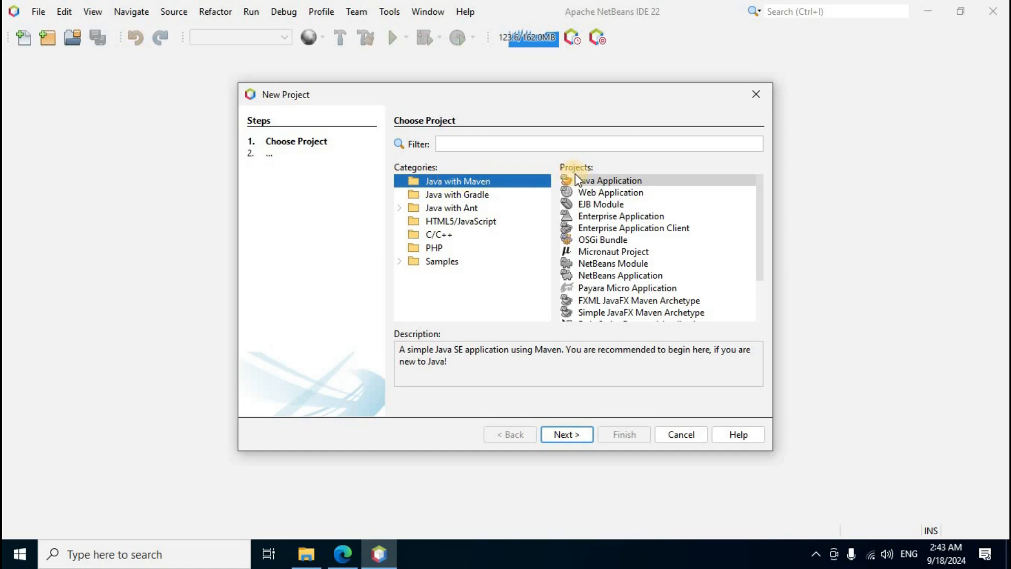
{"action": "left_click", "coordinate": [636, 183]}
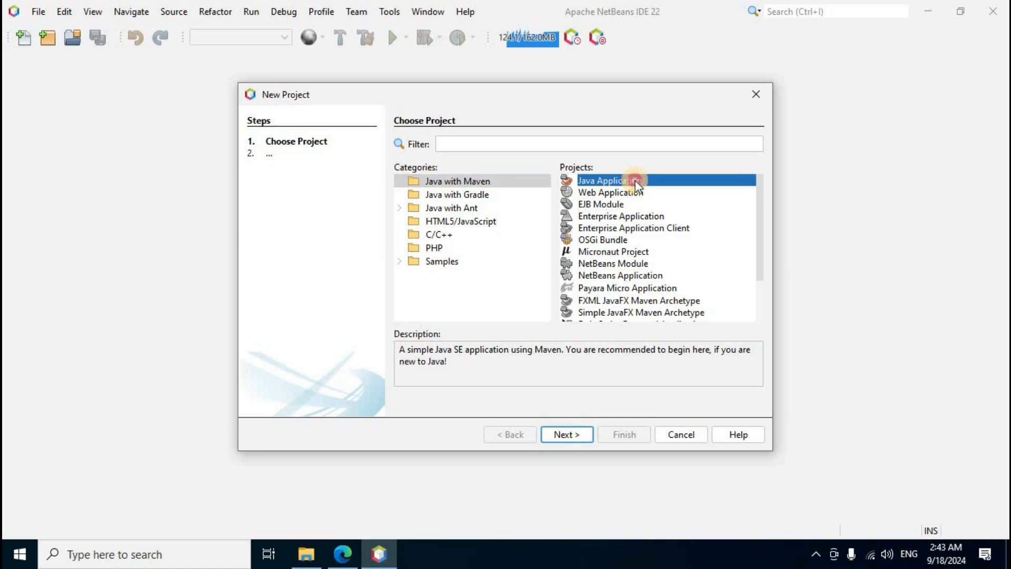
{"action": "left_click", "coordinate": [575, 446]}
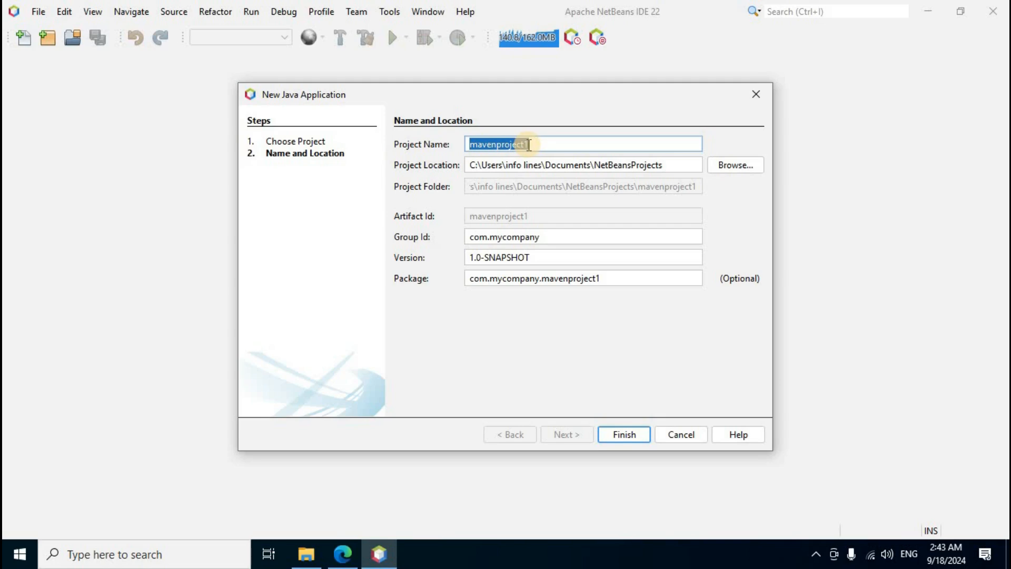
Name the new project Charytech, keep the default location and package, and create it
{"action": "key", "text": "BackSpace"}
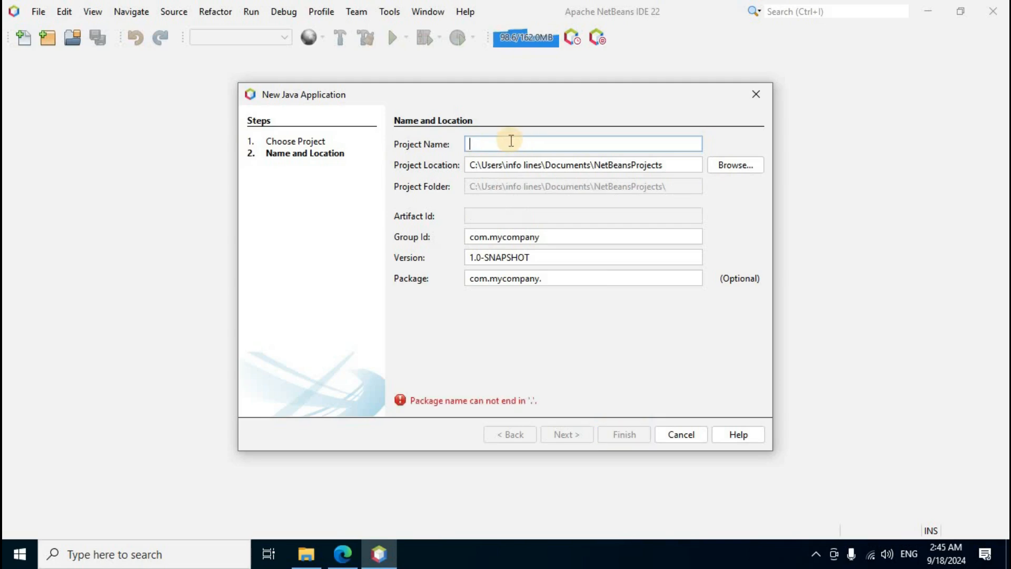
{"action": "type", "text": "Charytech"}
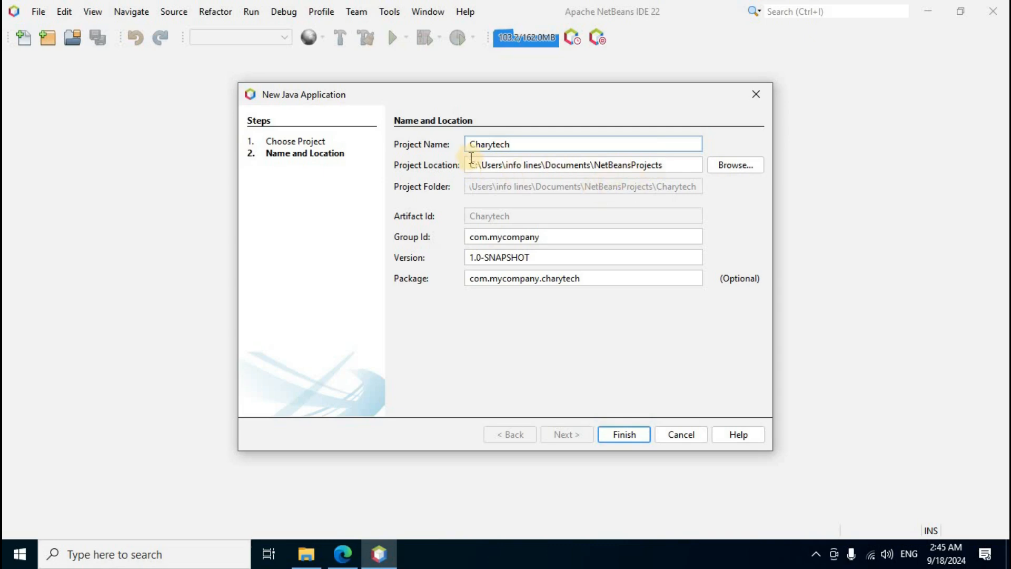
{"action": "left_click", "coordinate": [624, 435]}
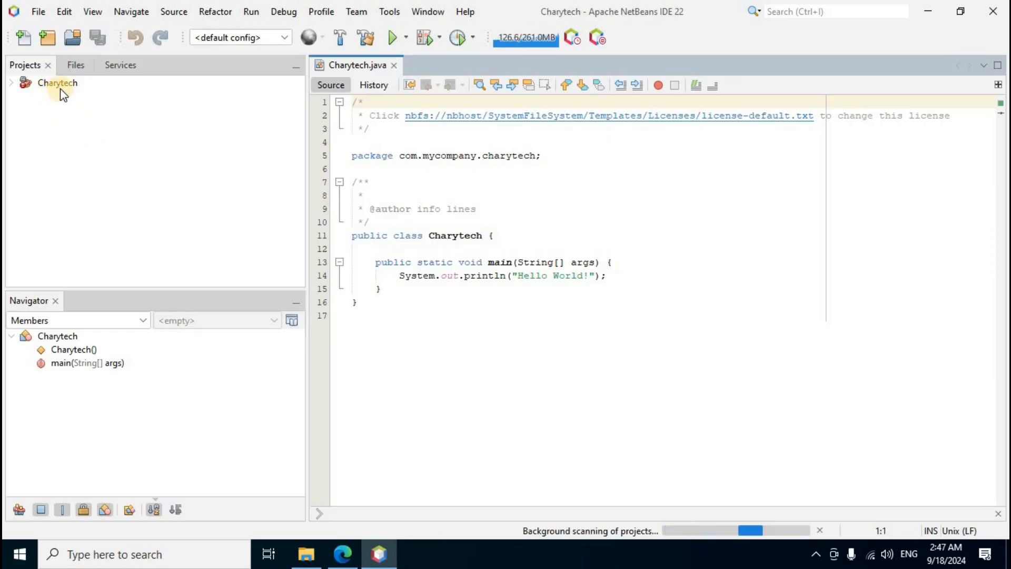
Expand the Charytech project down to its Source Packages and run the project
{"action": "left_click", "coordinate": [11, 85]}
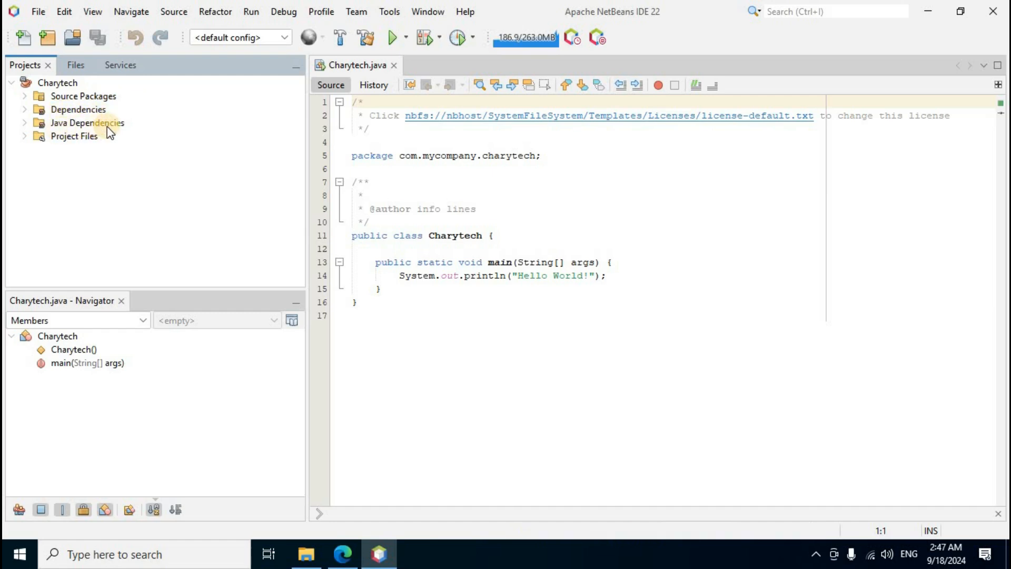
{"action": "left_click", "coordinate": [24, 96]}
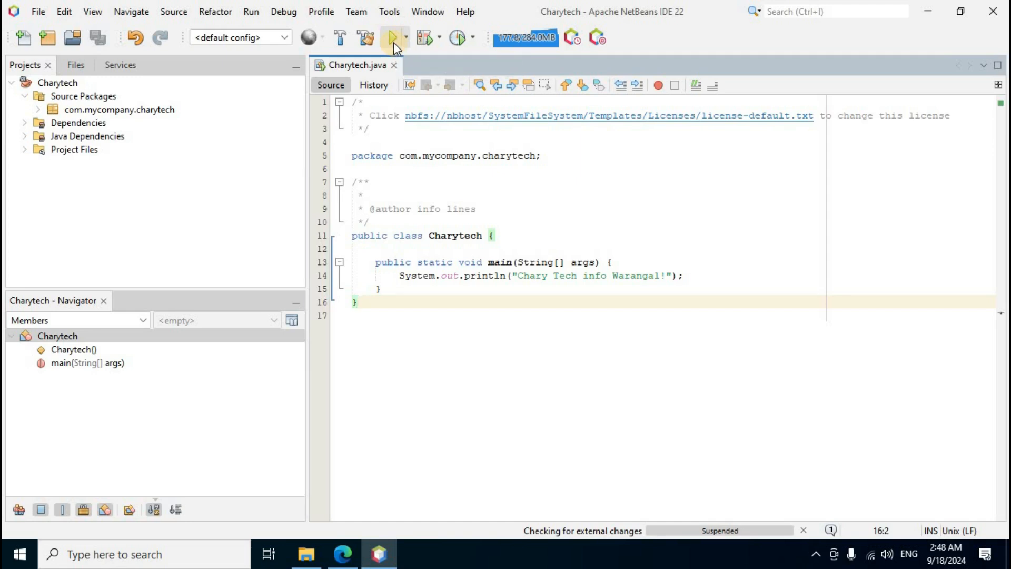
{"action": "left_click", "coordinate": [394, 43]}
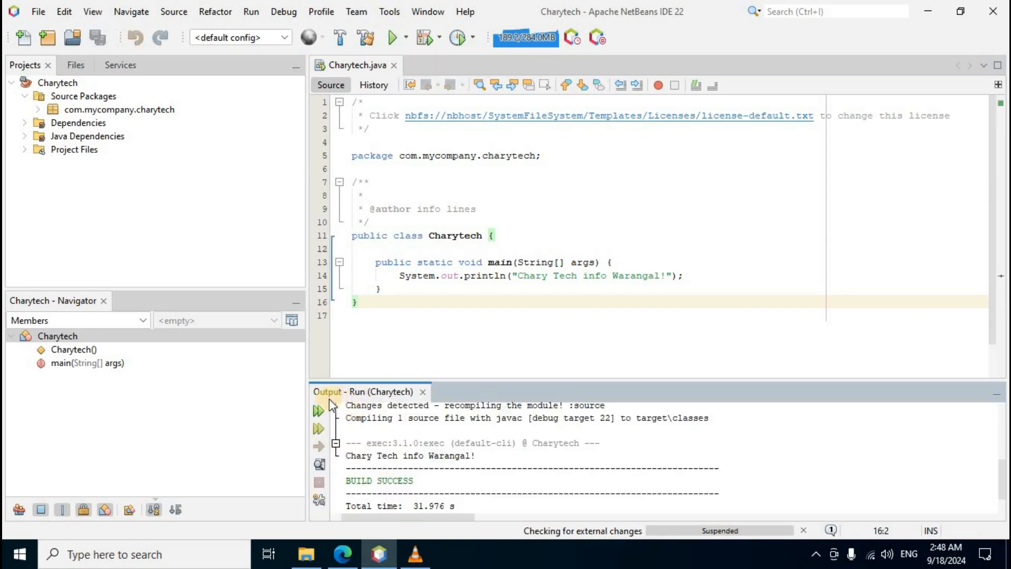